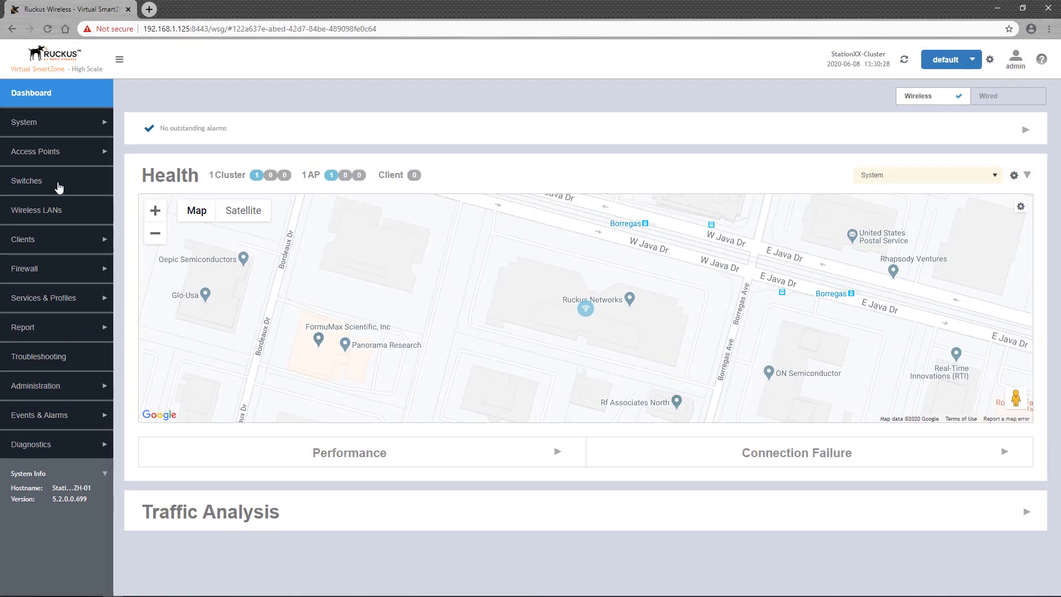
- In the Switches inventory, select Staging Group and expand MSP-Domain-01 and MSP-Customer-01 to reveal Customer-01-SG
left_click(59, 185)
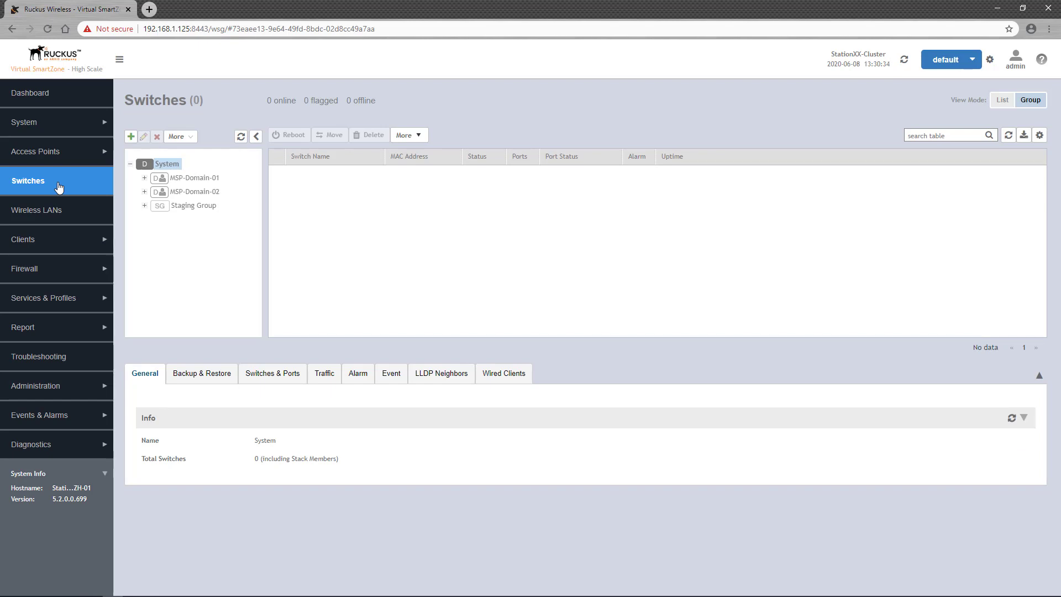
left_click(195, 206)
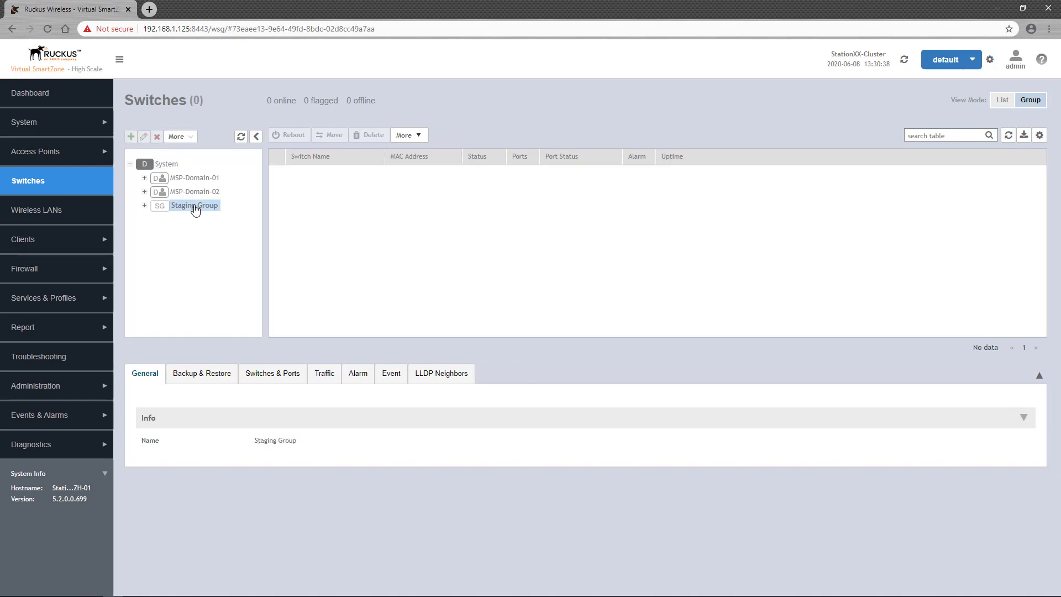
left_click(144, 177)
left_click(156, 191)
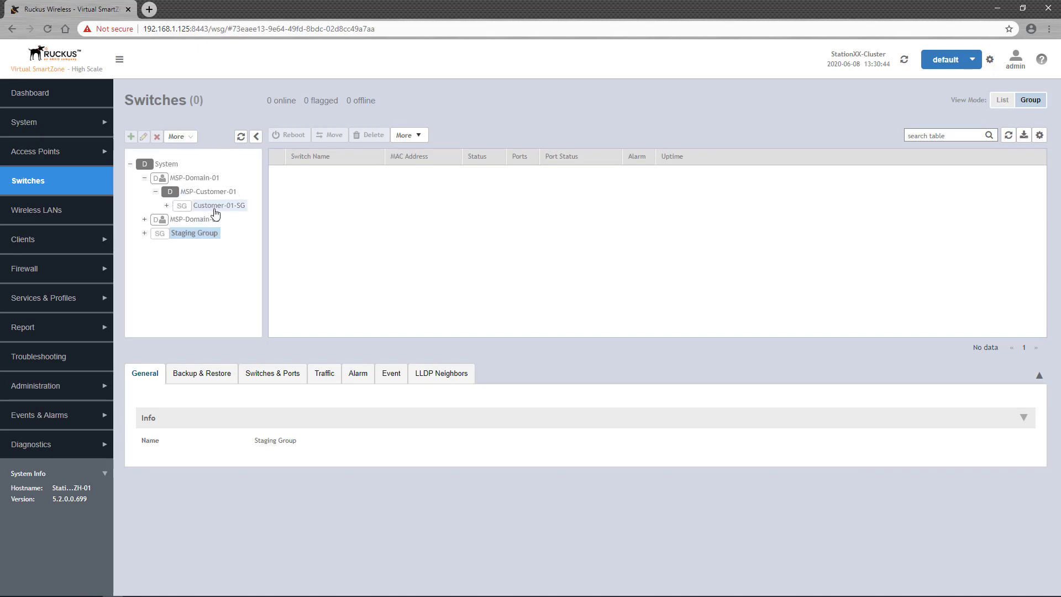
- Select Customer-01-SG to confirm the group is still empty
left_click(215, 209)
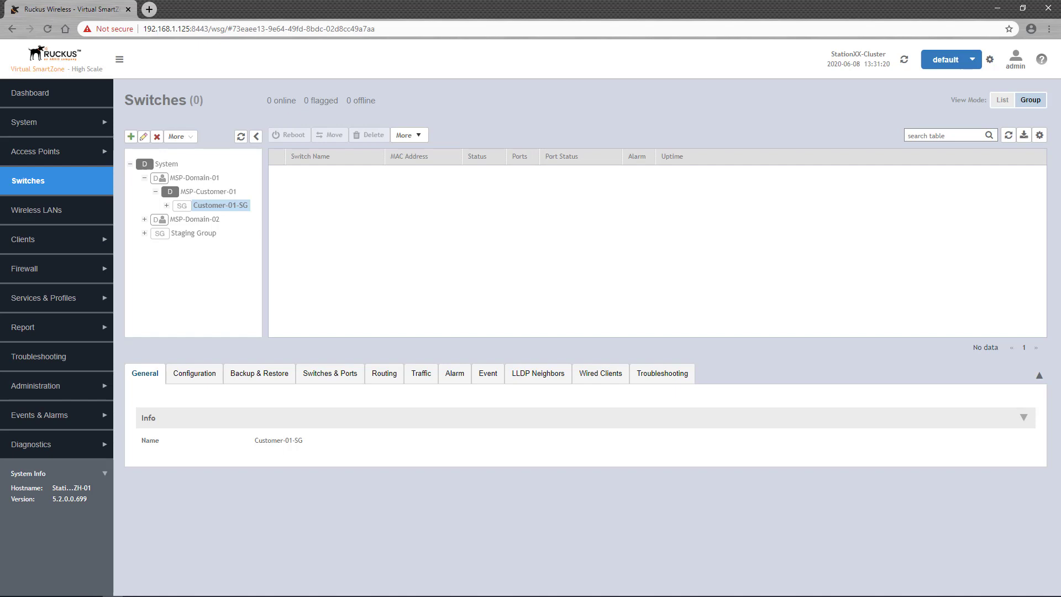
- Check the switch's version, IP interfaces and routing table with show version, show ip interface and show ip route
type("show ")
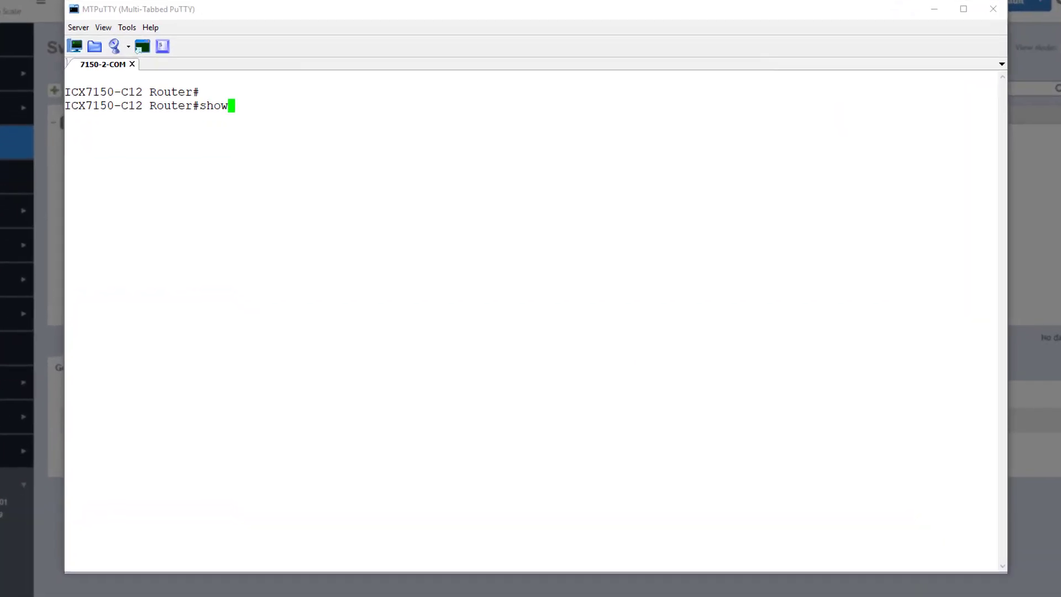
type("version")
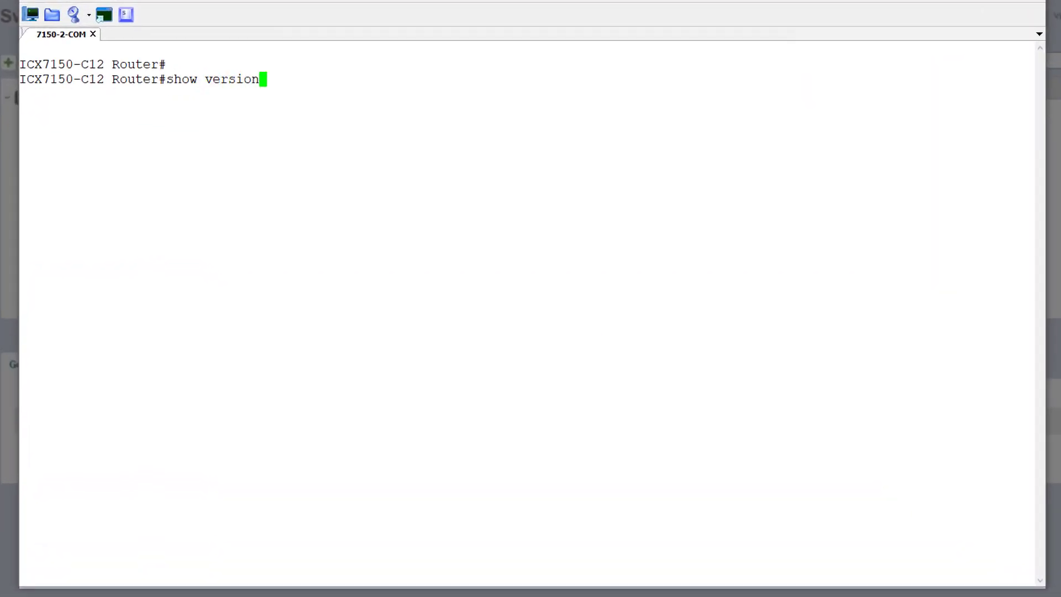
key("Return")
key("space")
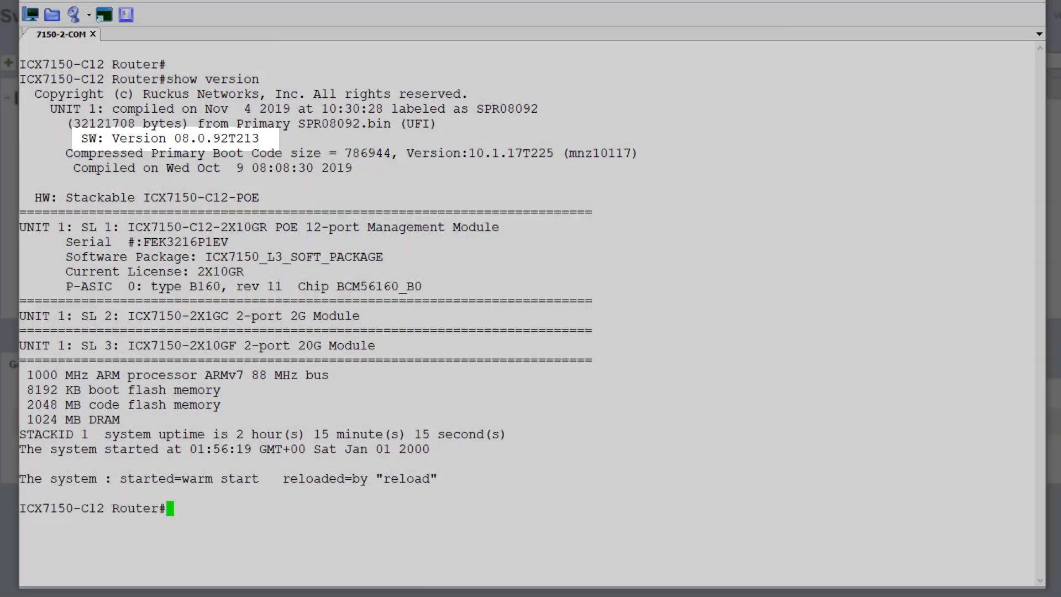
key("Return")
key("Return")
key("Return")
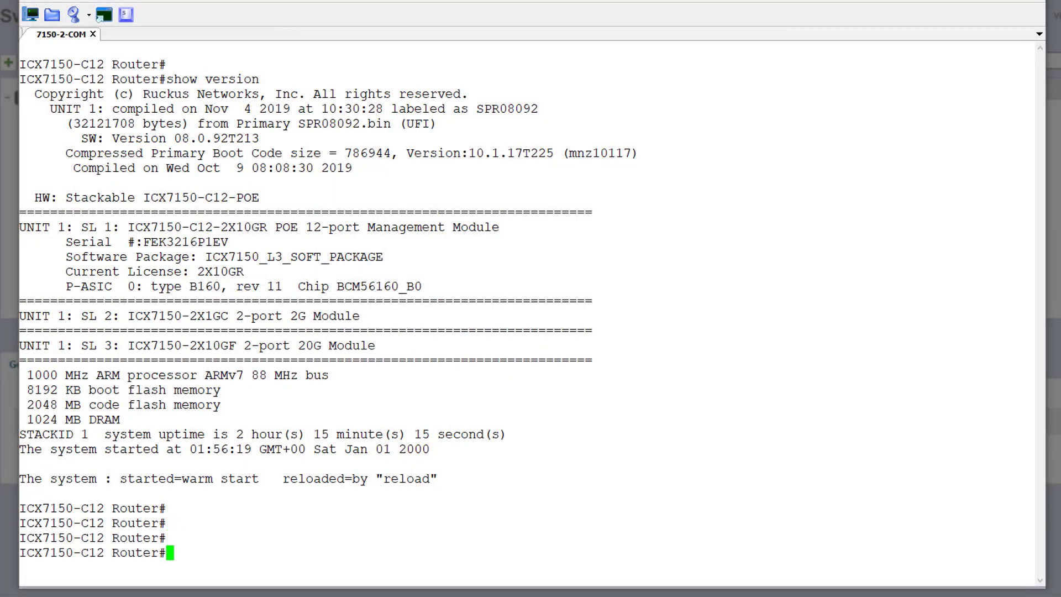
type("show ip interface")
key("Return")
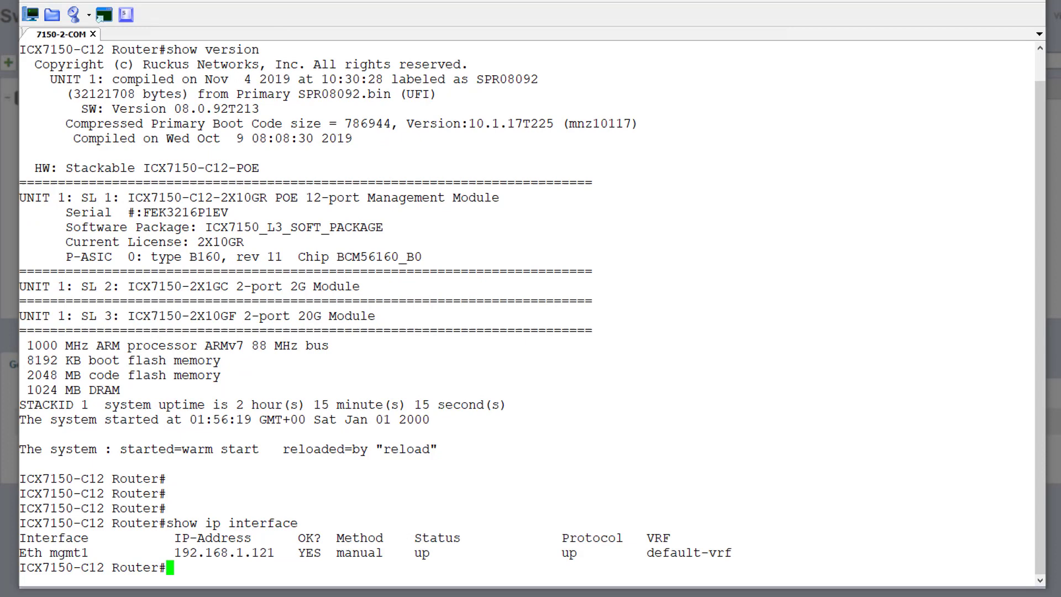
key("Return")
key("Return")
key("Return")
type("show ip route")
key("Return")
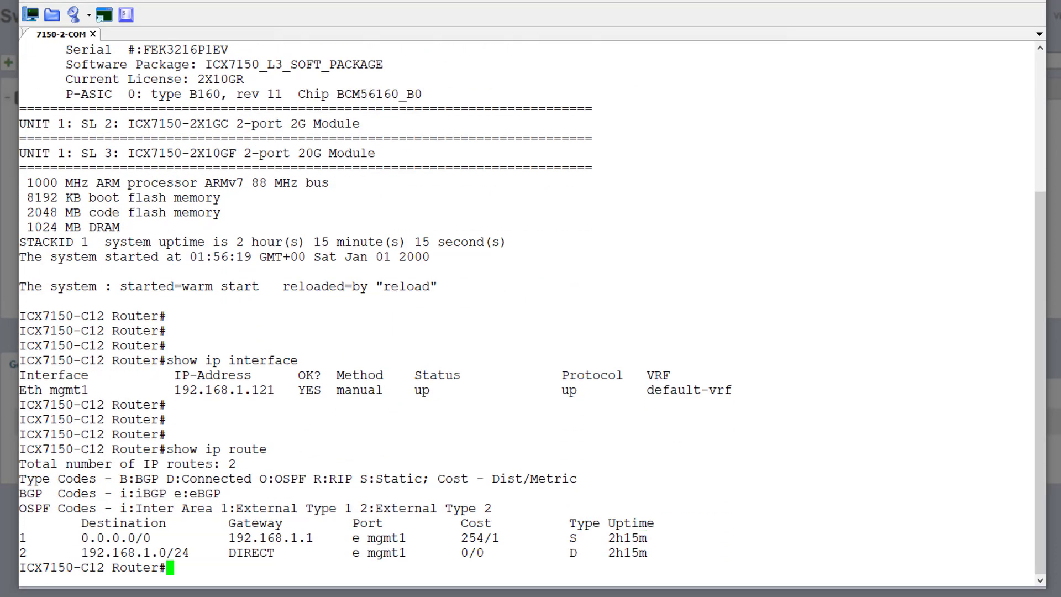
key("Return")
key("Return")
key("Return")
- In config mode, set manager active-list to 192.168.1.125, then end back to the privileged prompt
type("conf t")
key("Return")
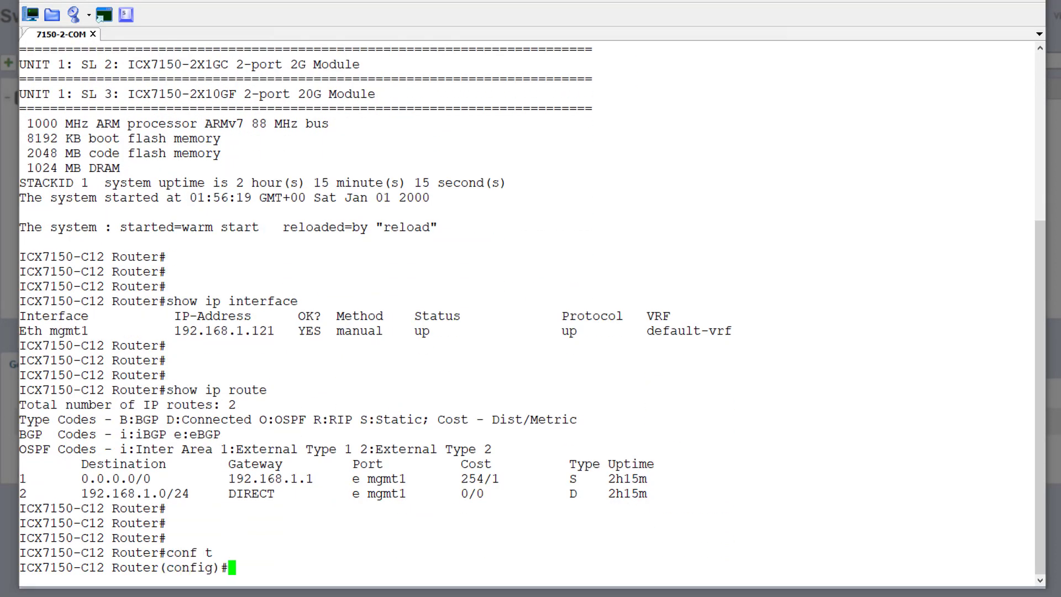
type("manager")
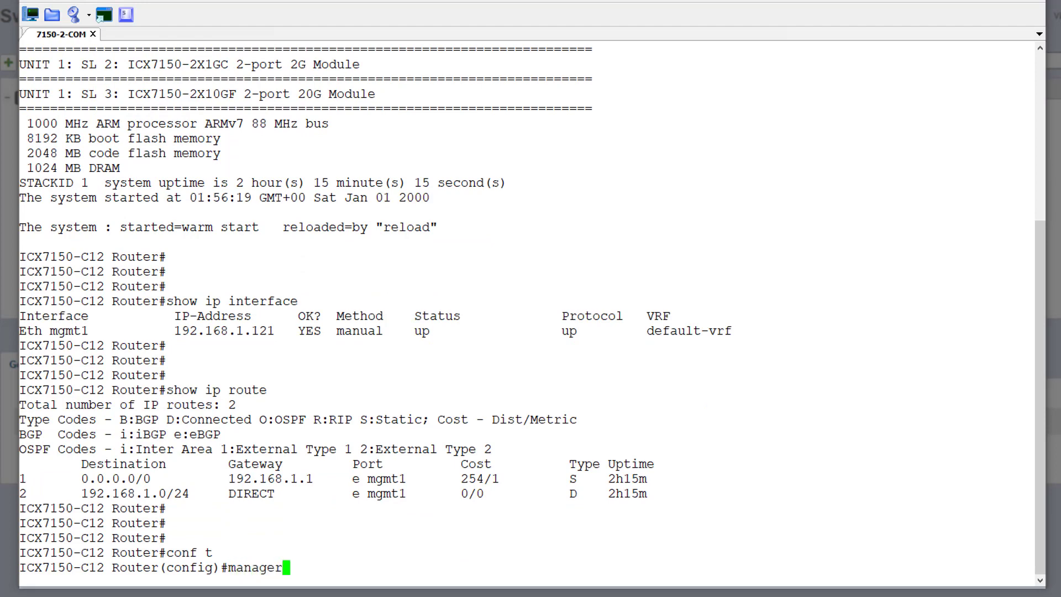
type(" active-list 19")
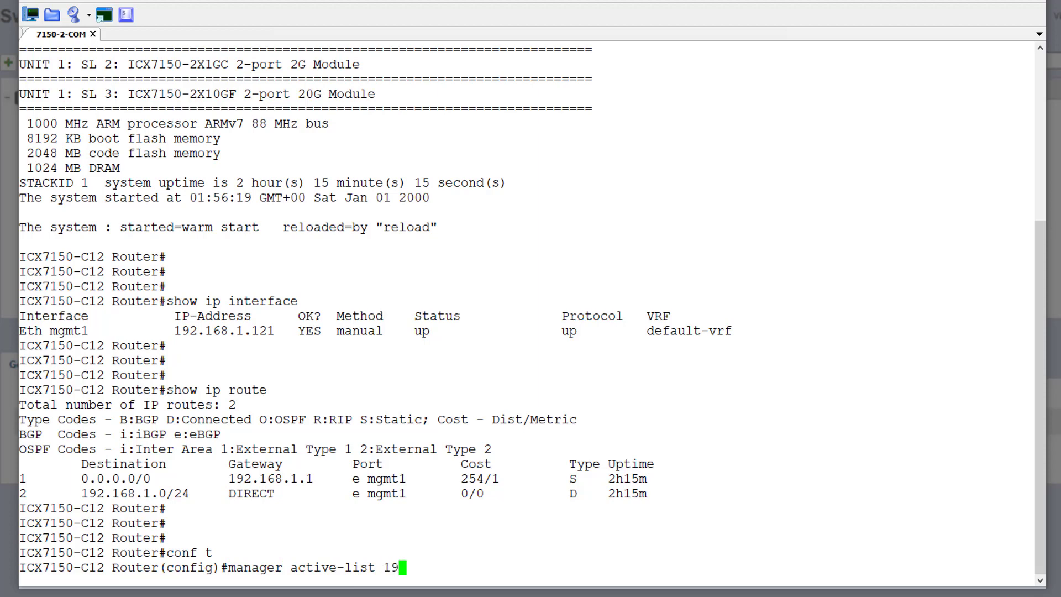
type("2.168.1.125")
key("Return")
type("end")
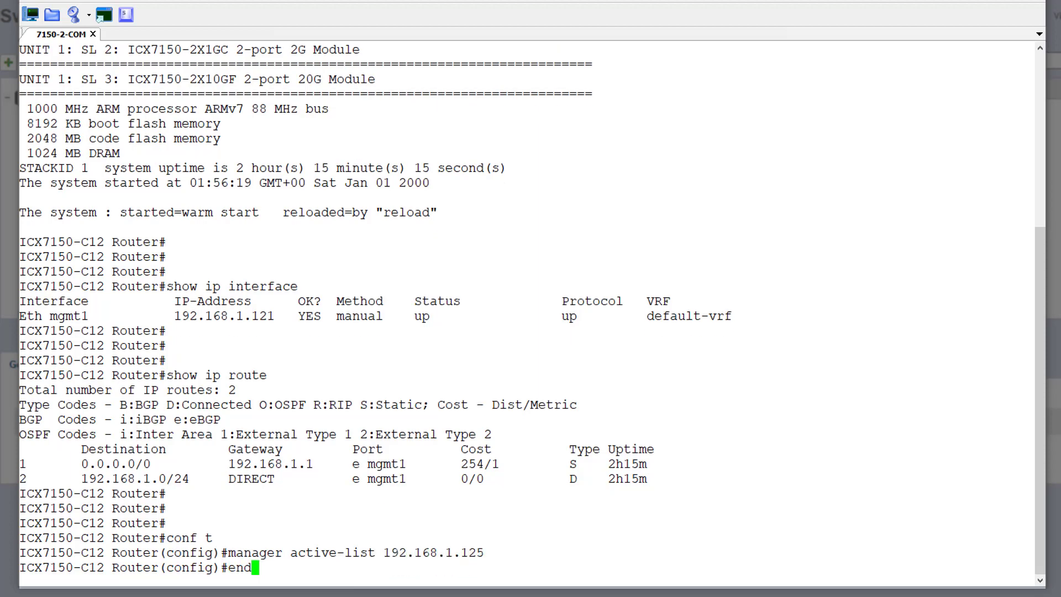
key("Return")
key("Return")
key("Return")
key("Return")
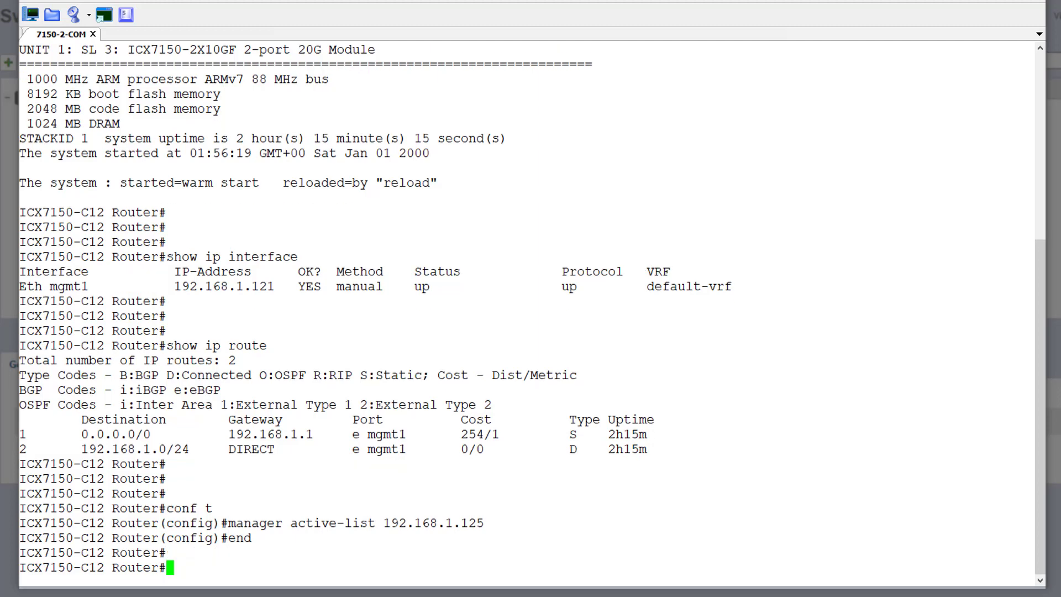
- Review the switch log and show manager status, which shows SZ IP 192.168.1.125 with no response yet
type("show log")
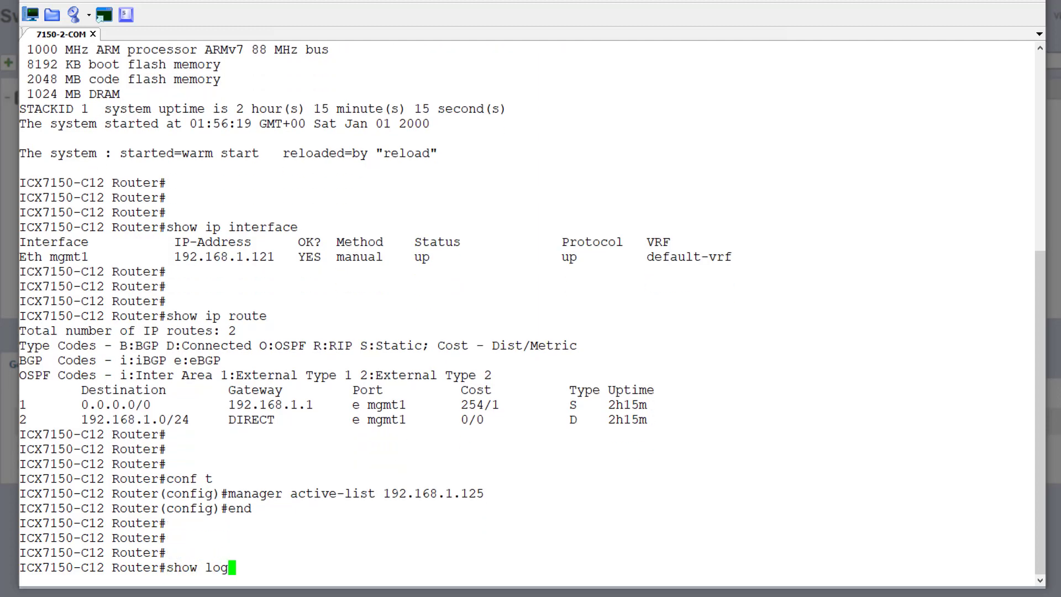
key("Return")
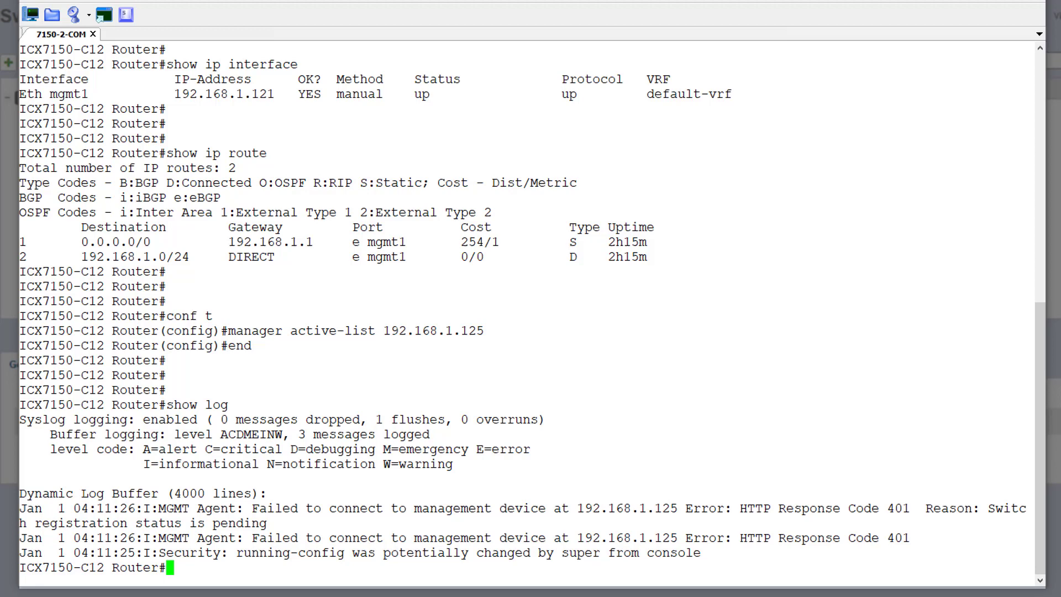
key("Return")
key("Return")
key("Return")
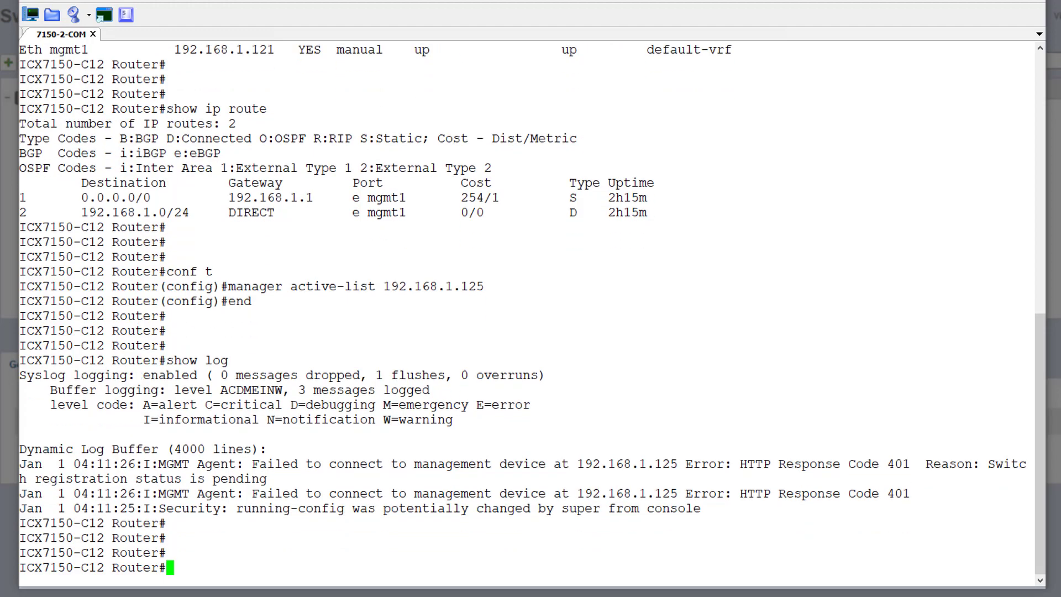
type("show manager status")
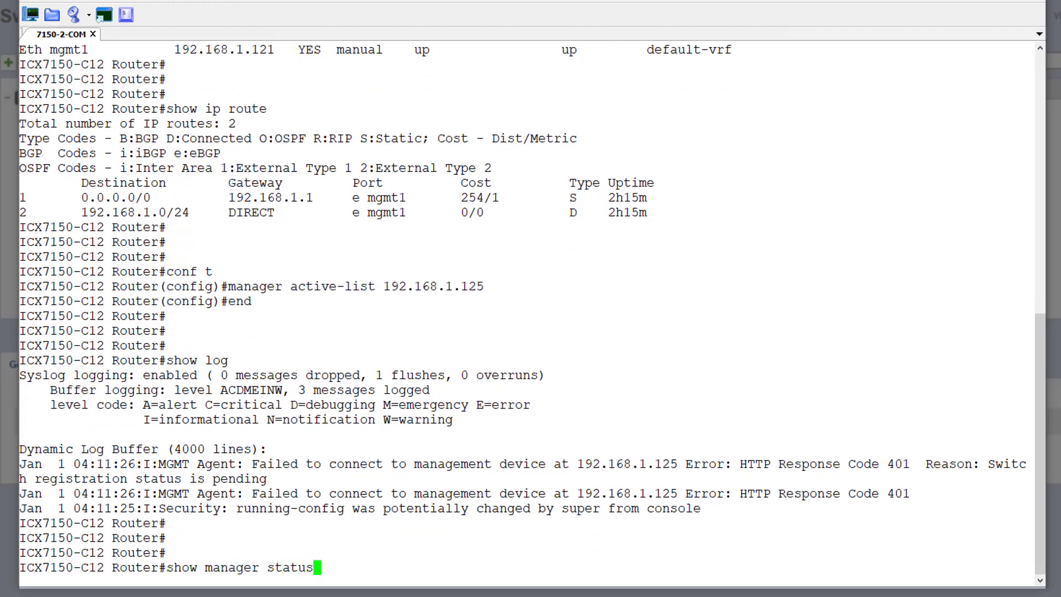
key("Return")
key("space")
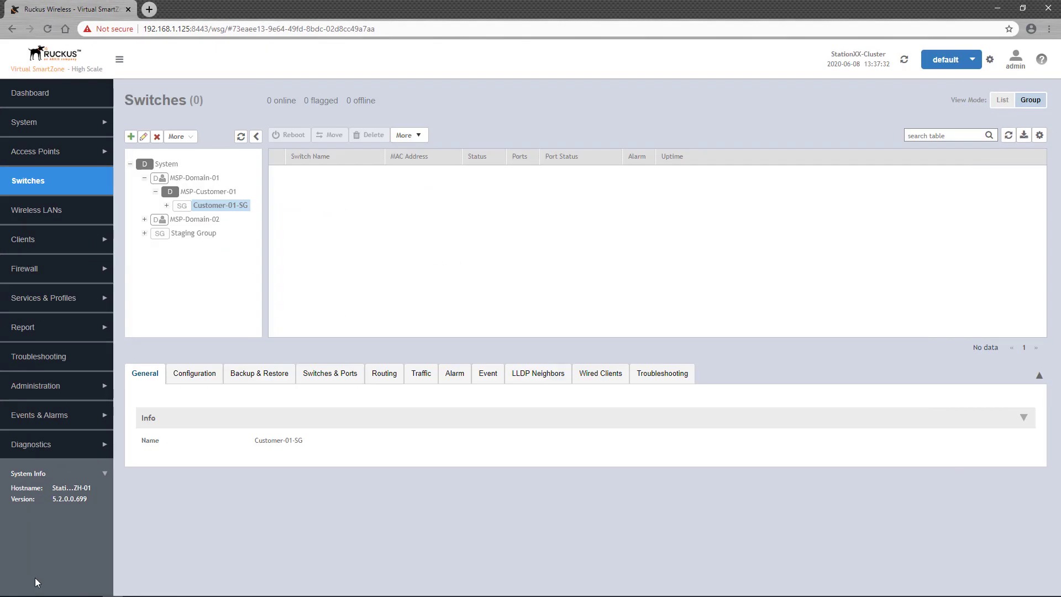
- Move the offline ICX switch from Staging Group to Customer-01-SG under MSP-Domain-01 > MSP-Customer-01, confirming the move
left_click(179, 233)
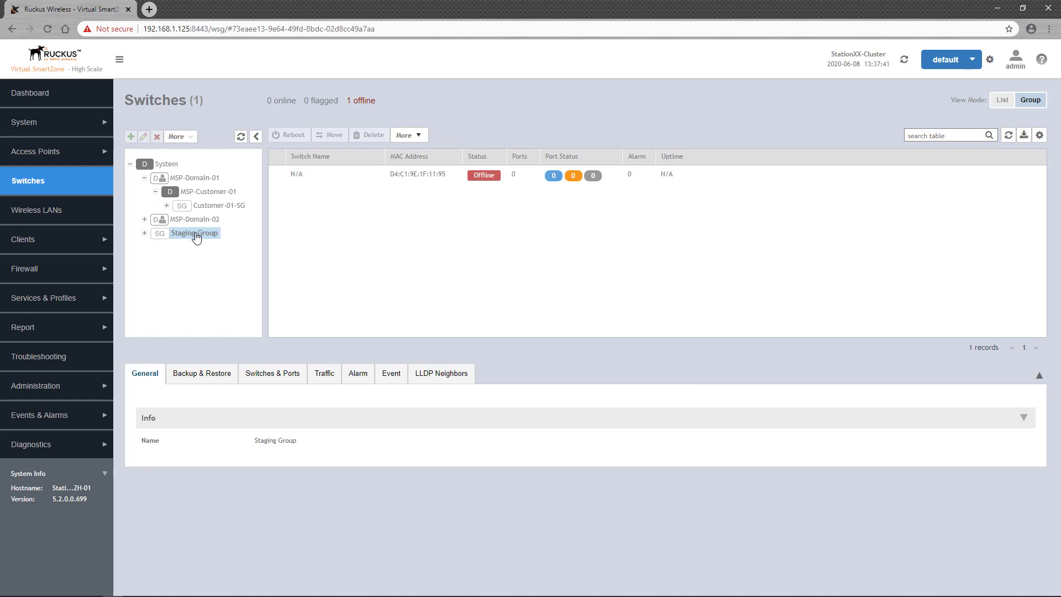
left_click(417, 175)
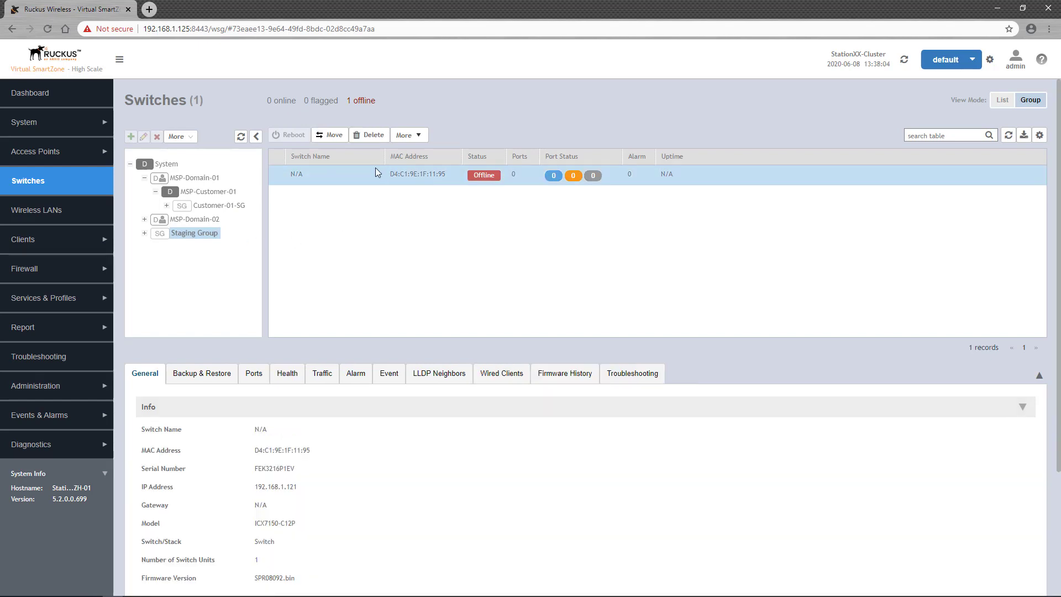
left_click(334, 136)
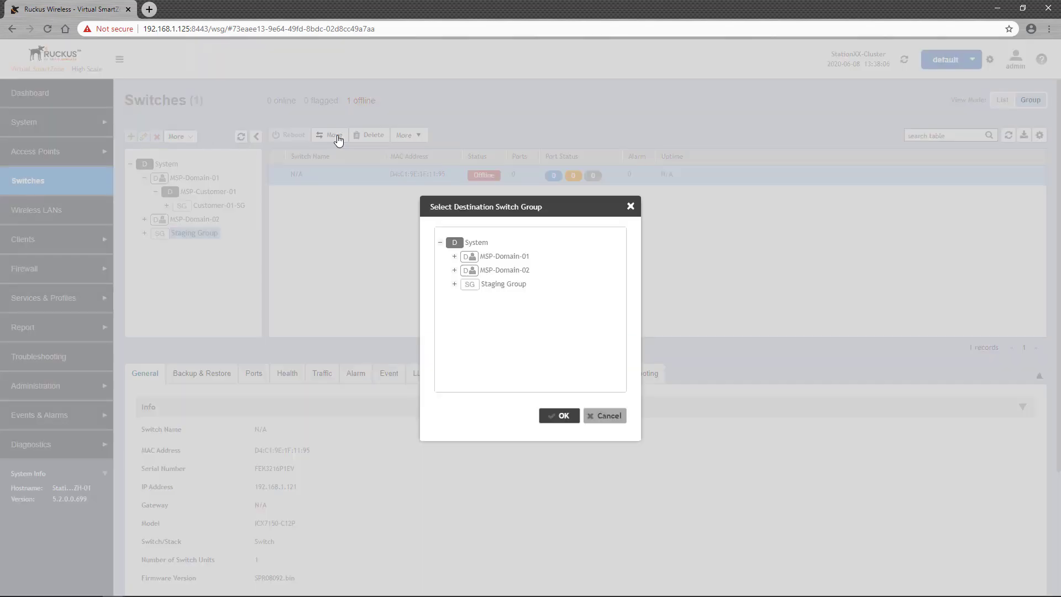
left_click(454, 256)
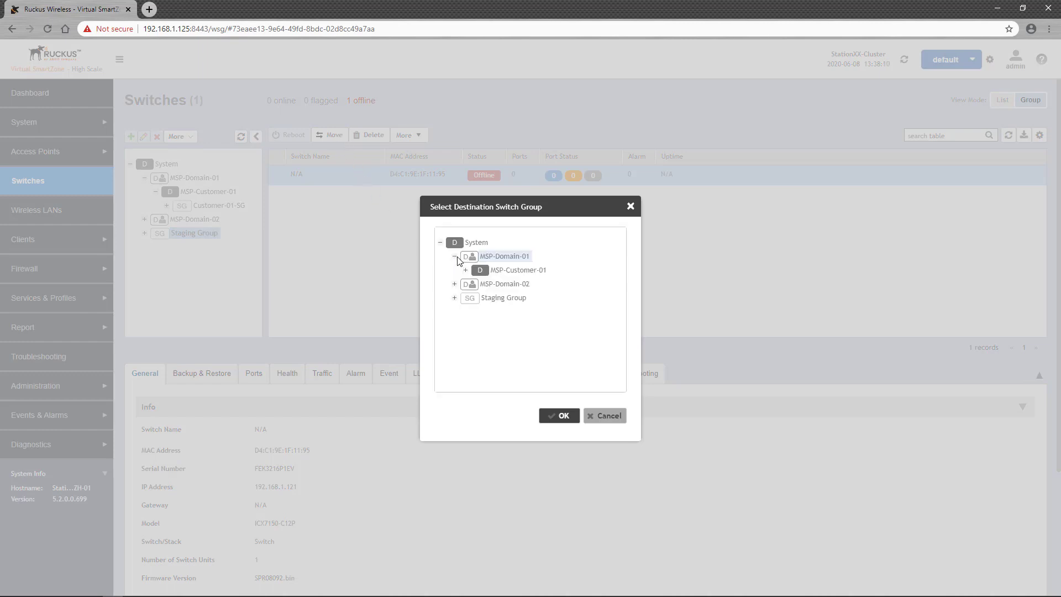
left_click(465, 270)
left_click(522, 285)
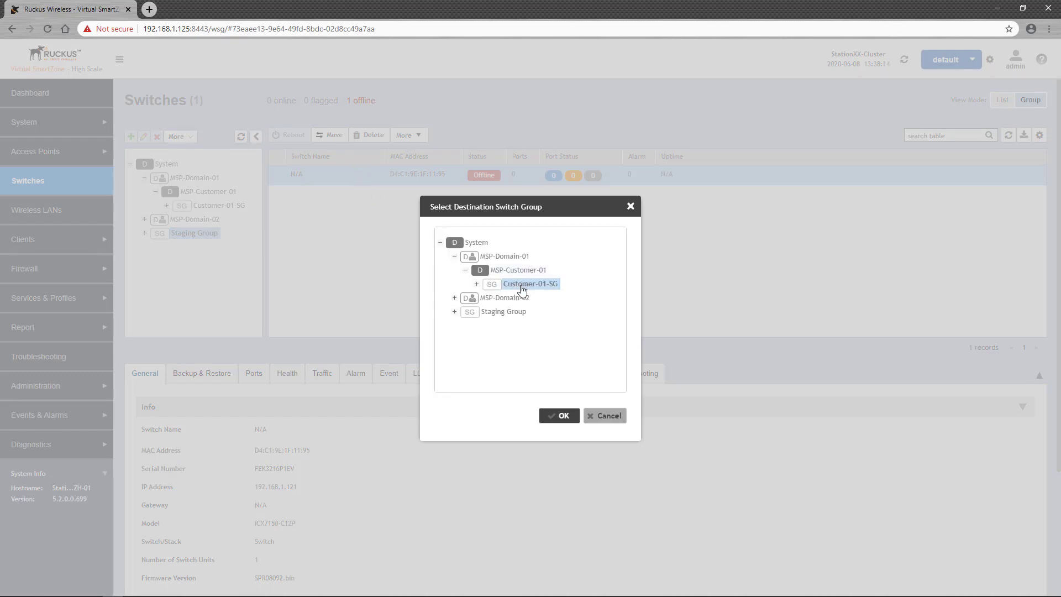
left_click(559, 418)
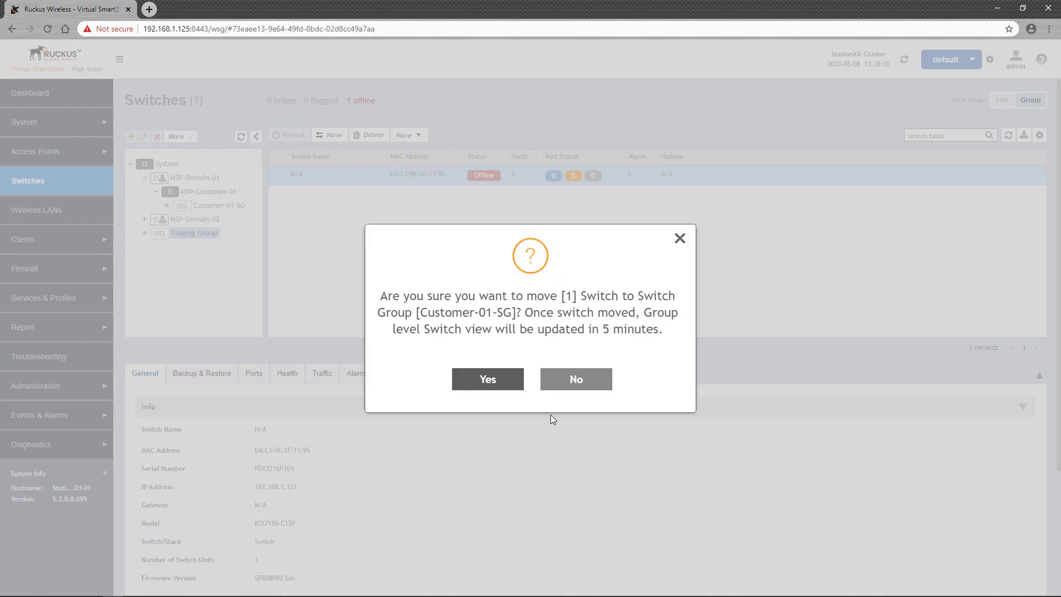
left_click(508, 387)
- Rerun show manager status in the switch console to confirm SSH CONNECTED and an established tunnel
key("alt+Tab")
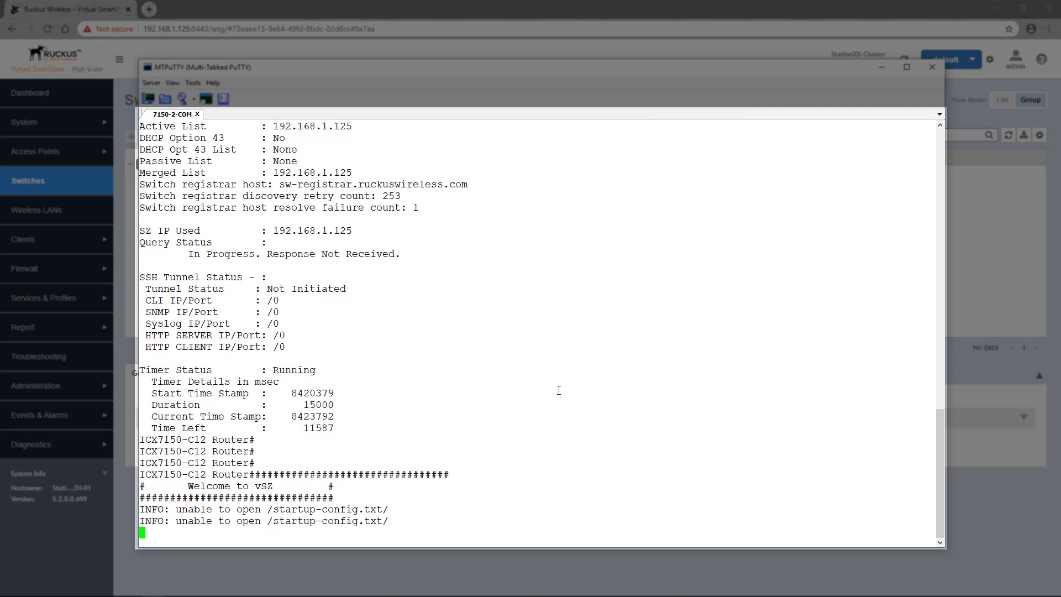
key("Return")
key("Return")
key("Return")
type("show manager status")
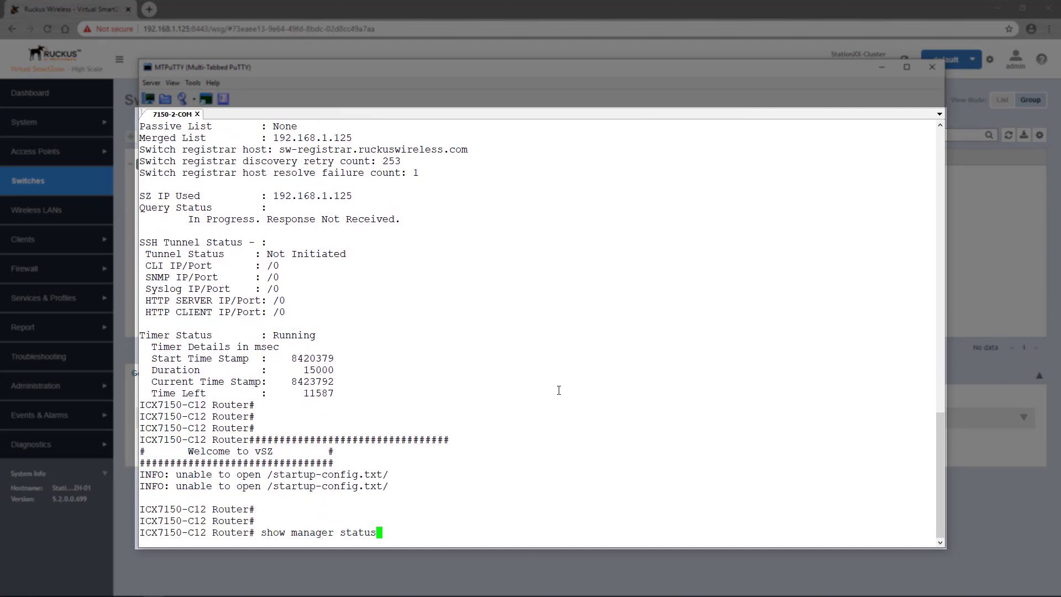
key("Return")
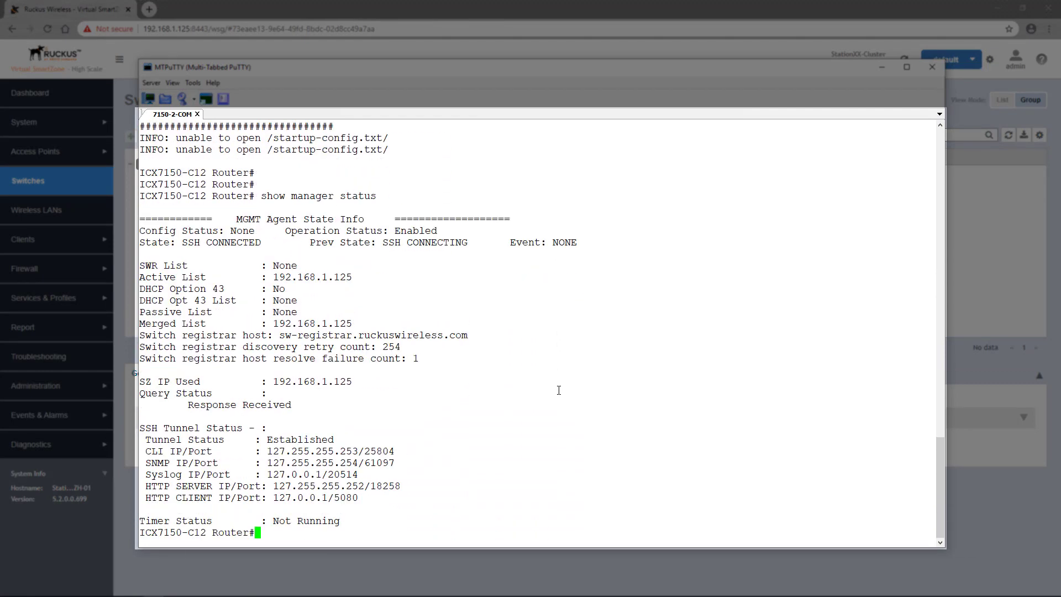